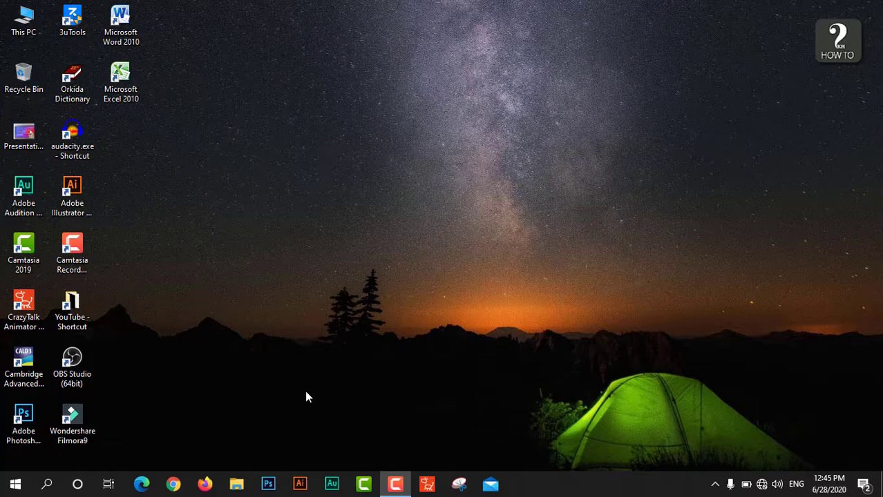
- Refresh the desktop, and search Windows for the Control Panel to open it
{"action": "right_click", "coordinate": [399, 176]}
{"action": "left_click", "coordinate": [428, 213]}
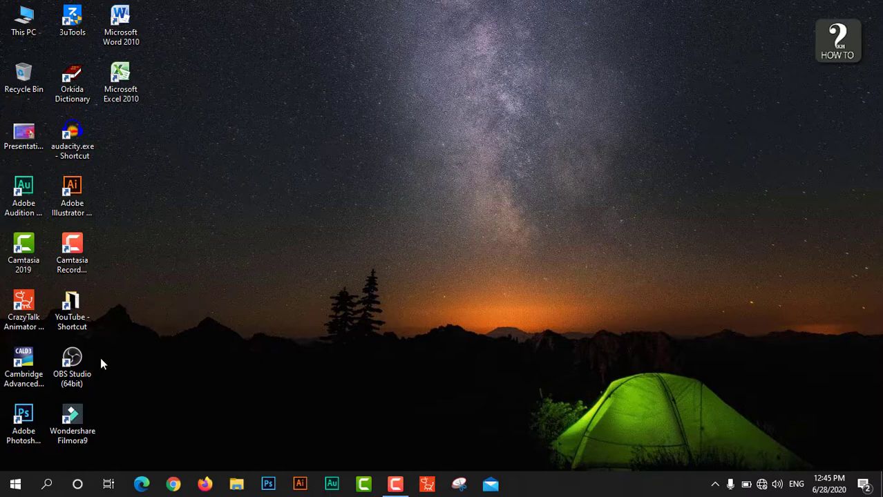
{"action": "right_click", "coordinate": [14, 490]}
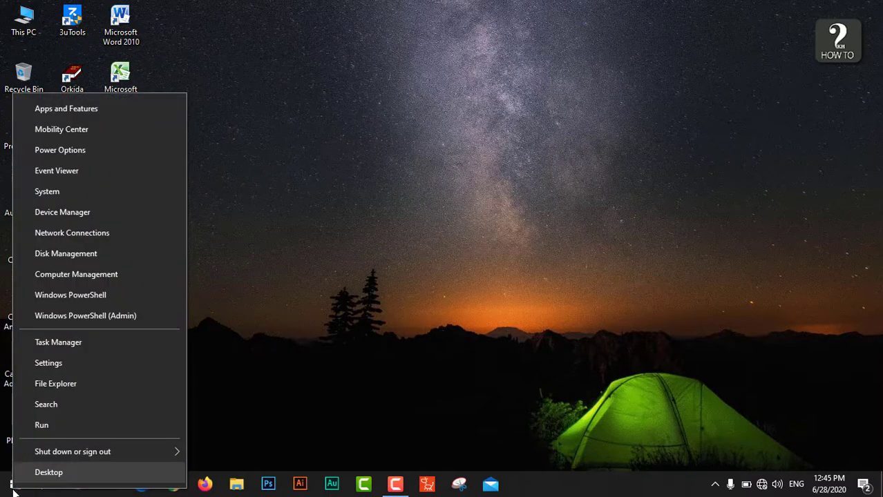
{"action": "left_click", "coordinate": [4, 488]}
{"action": "left_click", "coordinate": [3, 488]}
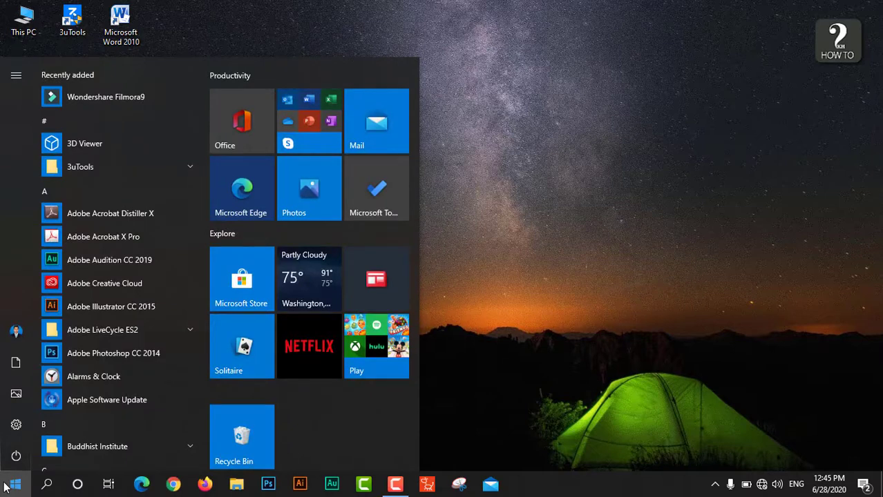
{"action": "type", "text": "contr"}
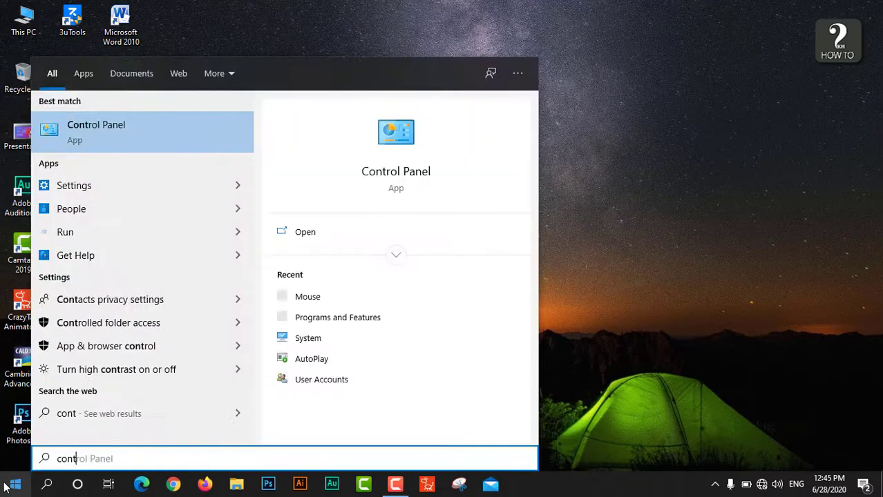
{"action": "left_click", "coordinate": [107, 147]}
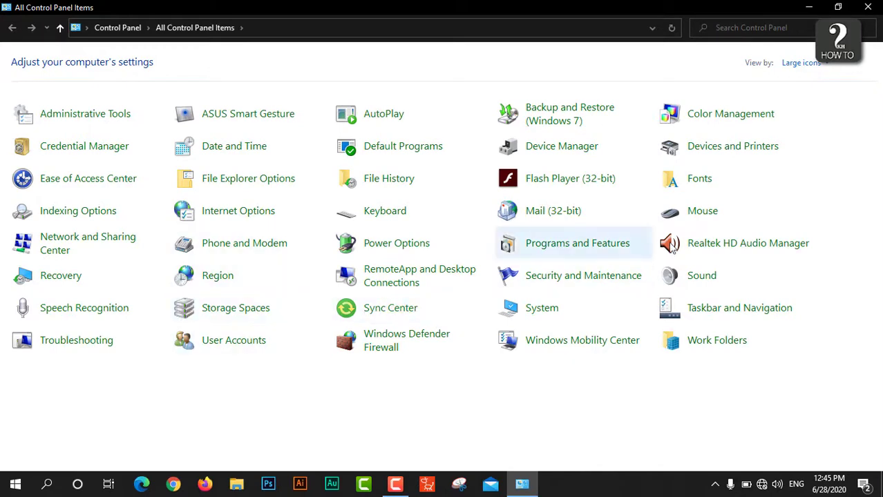
- Switch the Control Panel to Category view and look at its Uninstall a program list, closing the window when done
{"action": "left_click", "coordinate": [815, 65]}
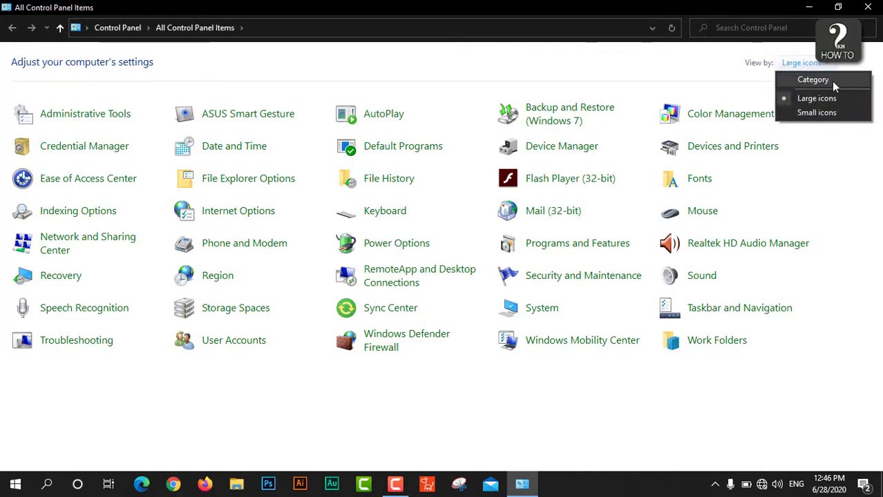
{"action": "left_click", "coordinate": [831, 81]}
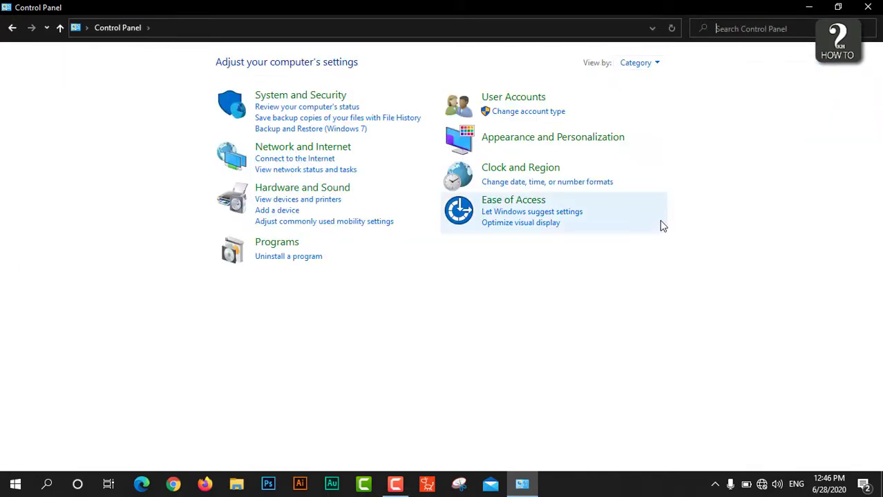
{"action": "left_click", "coordinate": [302, 257]}
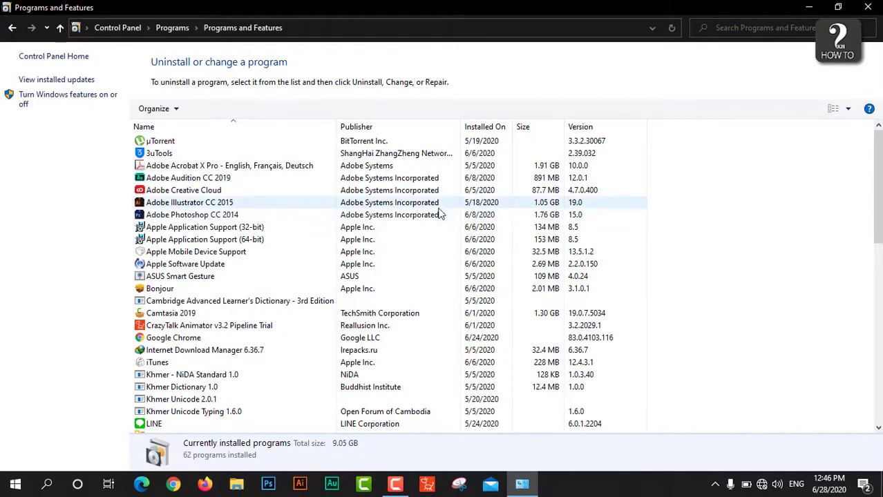
{"action": "left_click", "coordinate": [866, 7]}
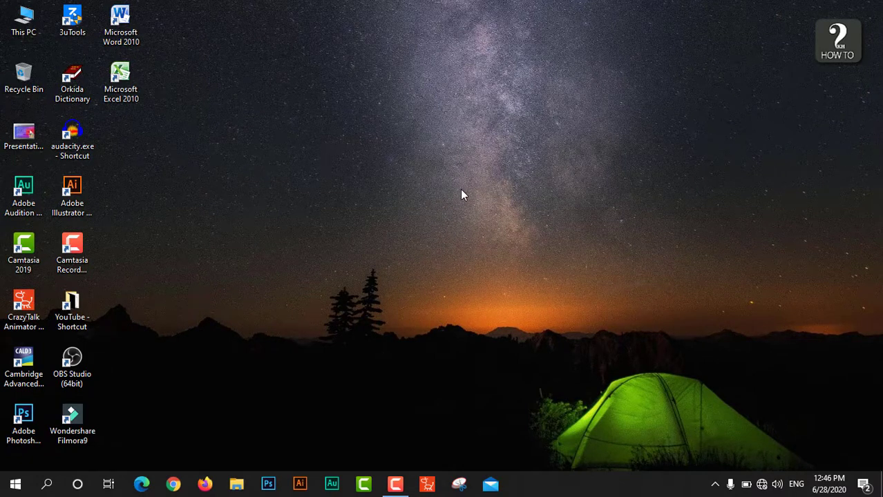
- Open Programs and Features by running the command appwiz.cpl
{"action": "key", "text": "super+r"}
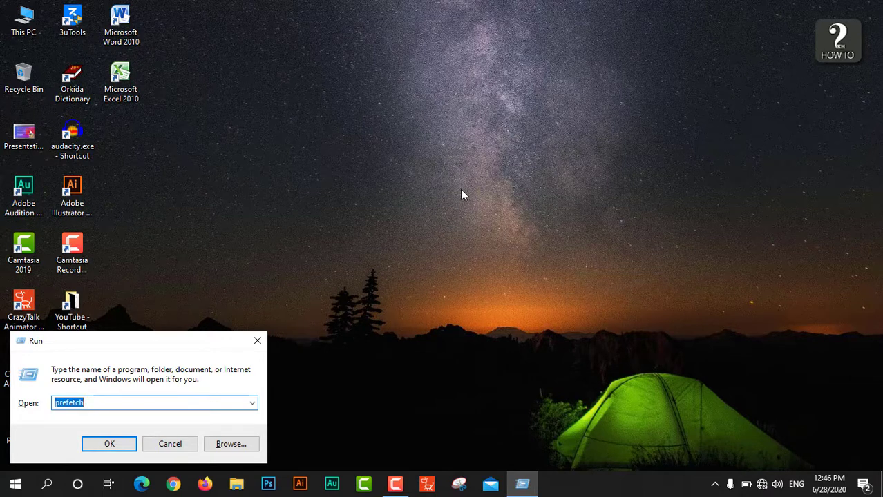
{"action": "type", "text": "ap"}
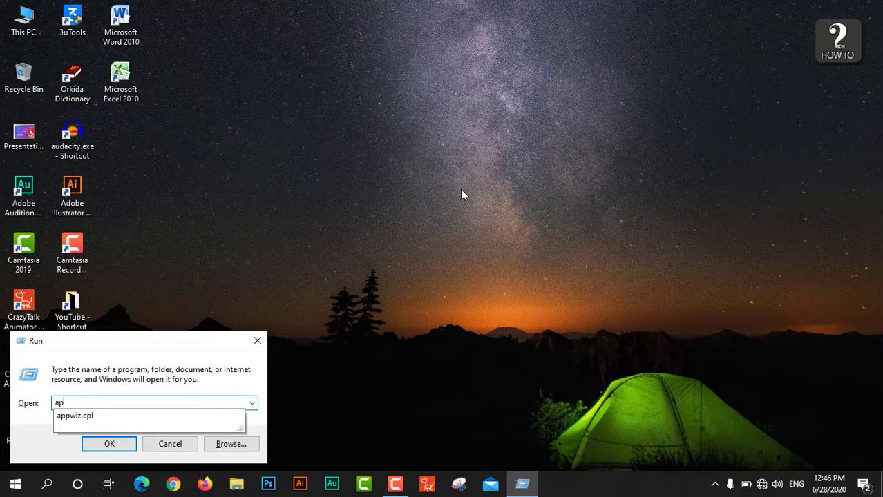
{"action": "type", "text": "pwiz.cpl"}
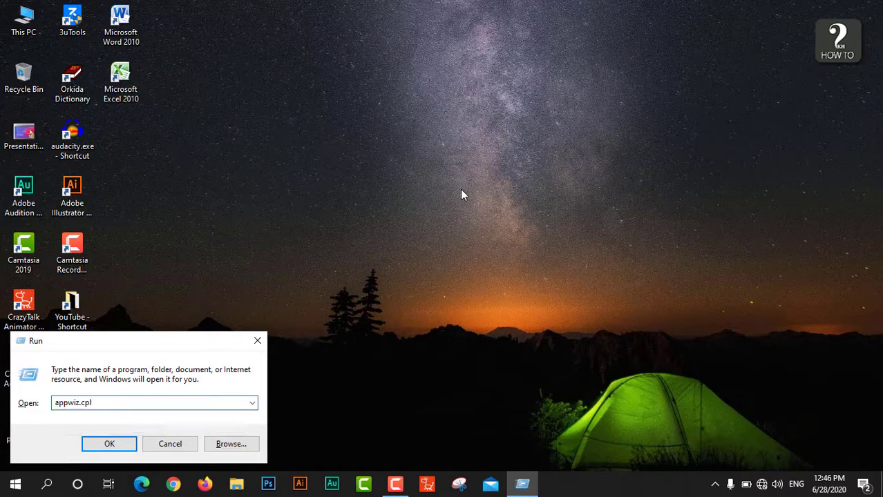
{"action": "left_click", "coordinate": [121, 445]}
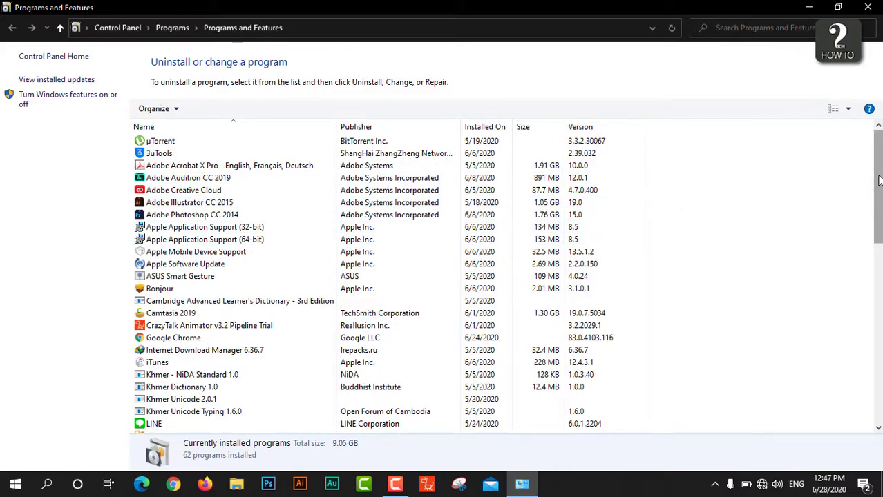
- Uninstall Microsoft Office Professional Plus 2010 from the installed programs and confirm its removal
{"action": "left_click_drag", "start_coordinate": [878, 179], "coordinate": [868, 236]}
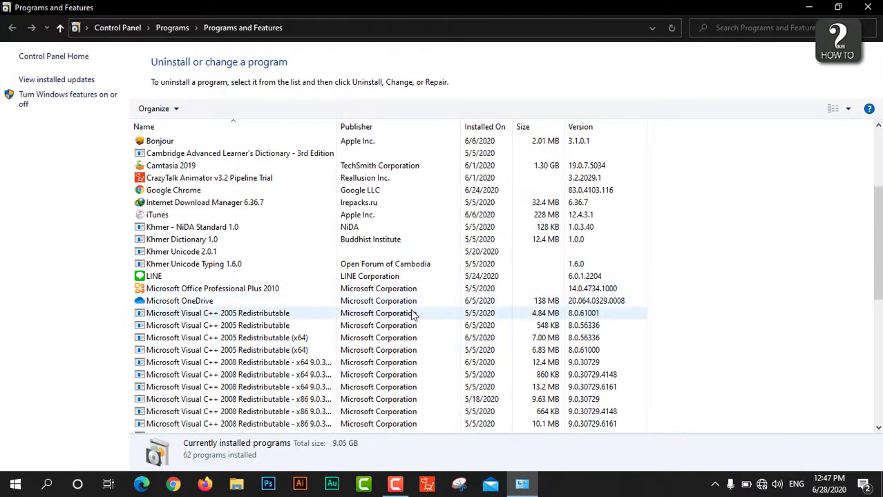
{"action": "left_click", "coordinate": [344, 291]}
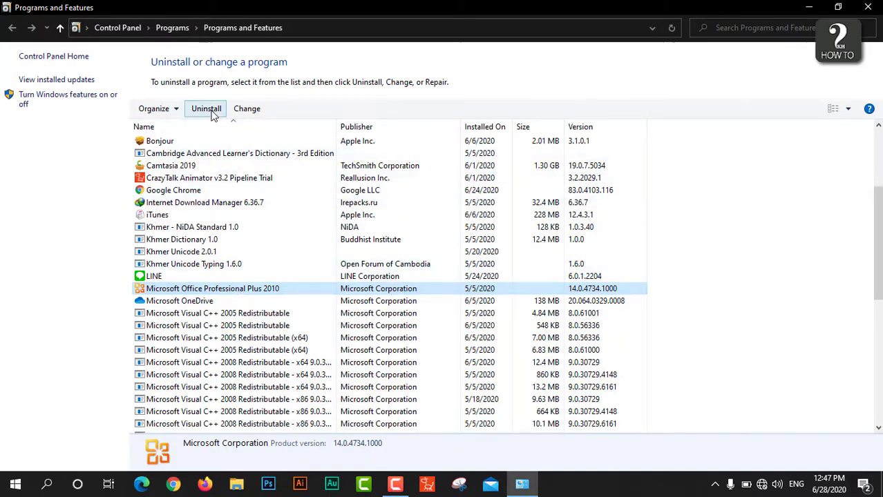
{"action": "right_click", "coordinate": [200, 292]}
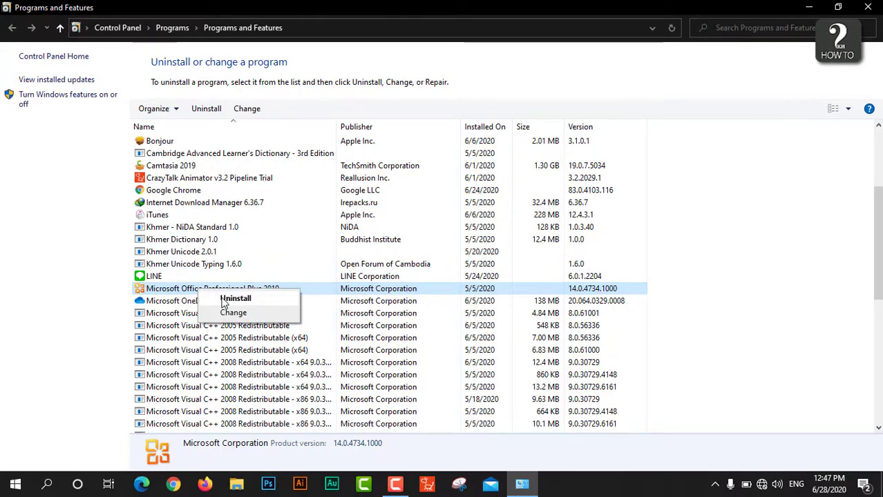
{"action": "left_click", "coordinate": [223, 302]}
{"action": "left_click", "coordinate": [222, 302]}
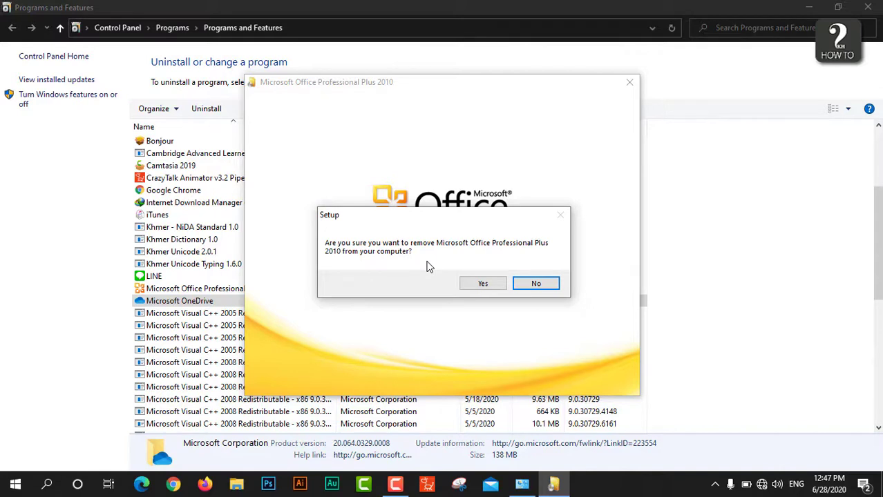
{"action": "left_click", "coordinate": [487, 286]}
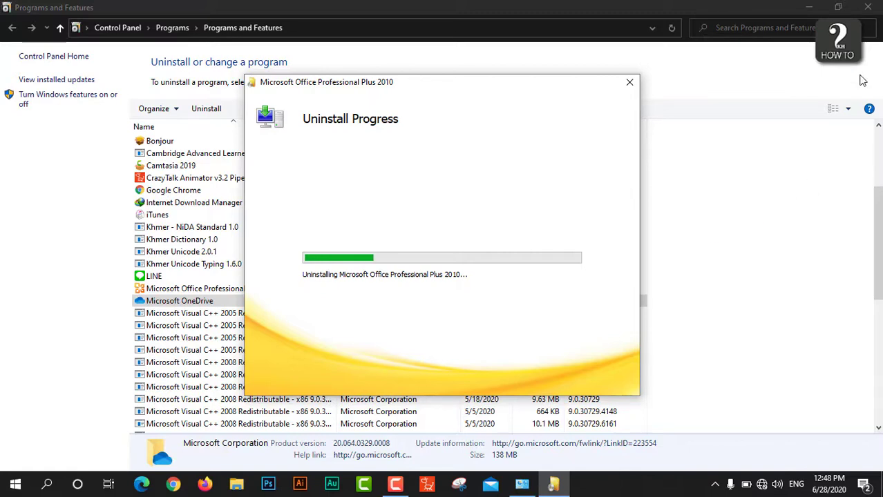
- Minimize the Programs and Features window, and close the finished Office uninstaller without rebooting the system
{"action": "left_click", "coordinate": [809, 7]}
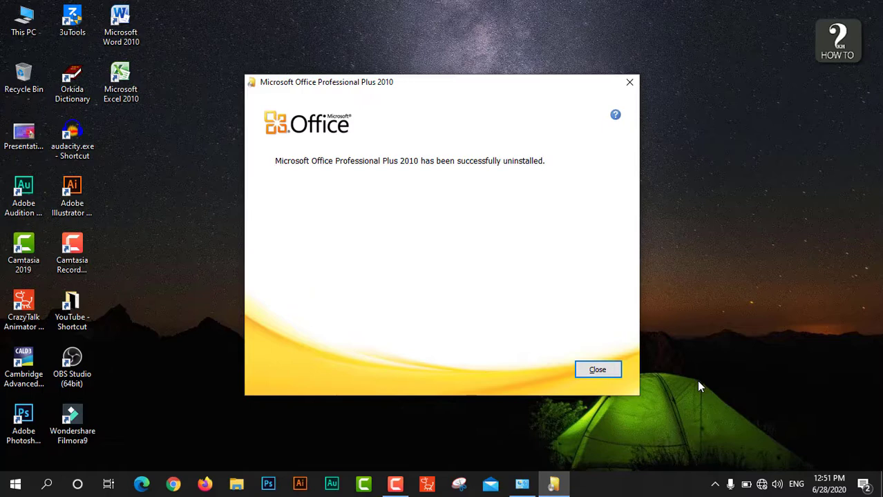
{"action": "left_click", "coordinate": [596, 375]}
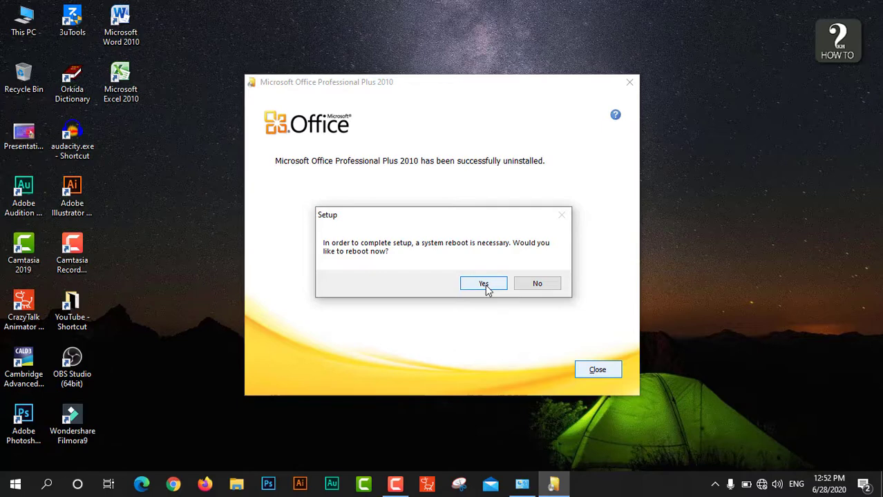
{"action": "left_click", "coordinate": [534, 285]}
- Refresh the desktop twice
{"action": "right_click", "coordinate": [535, 173]}
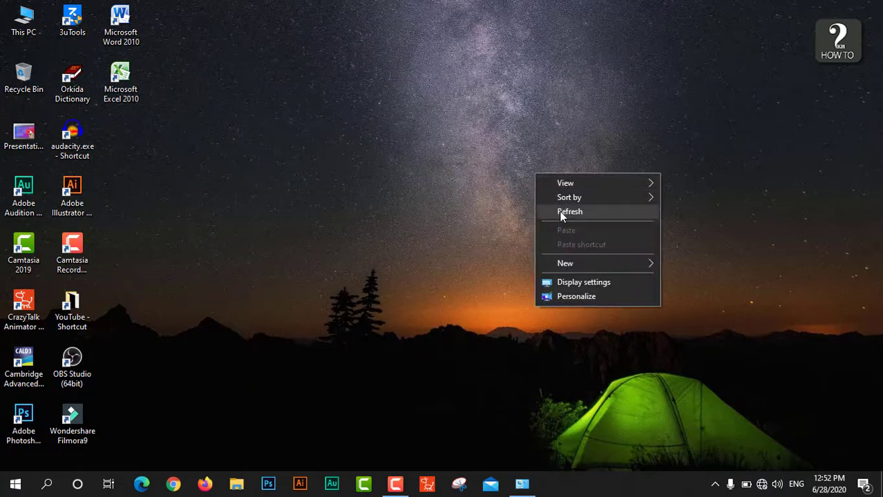
{"action": "left_click", "coordinate": [559, 211]}
{"action": "right_click", "coordinate": [527, 155]}
{"action": "left_click", "coordinate": [553, 194]}
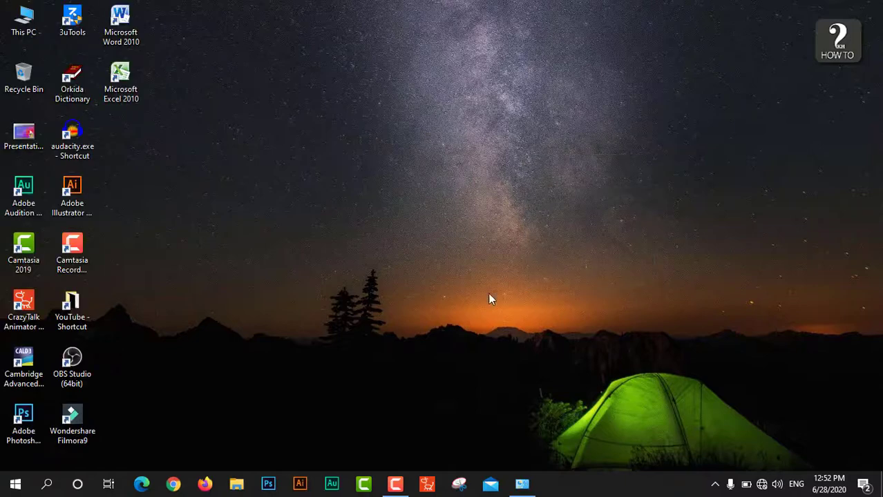
- Restore the Programs and Features window, refresh its list and check whether Microsoft Office Professional Plus 2010 is still installed
{"action": "left_click", "coordinate": [521, 484]}
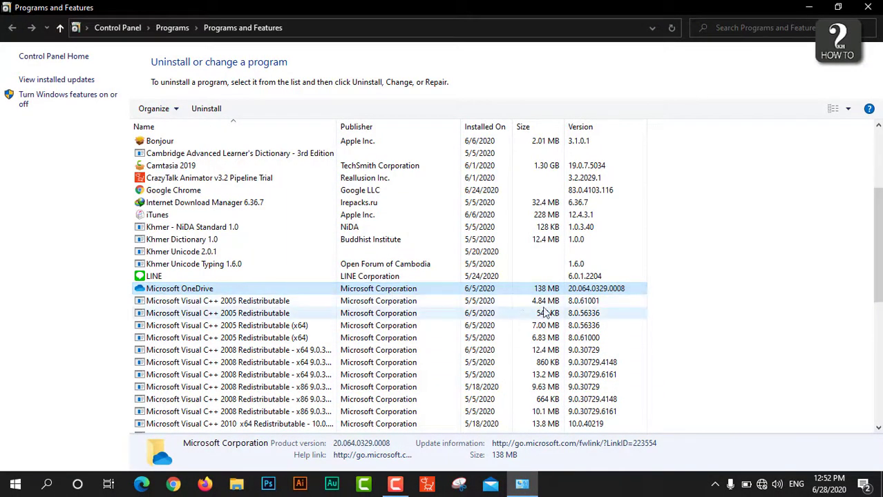
{"action": "right_click", "coordinate": [764, 205]}
{"action": "left_click", "coordinate": [786, 258]}
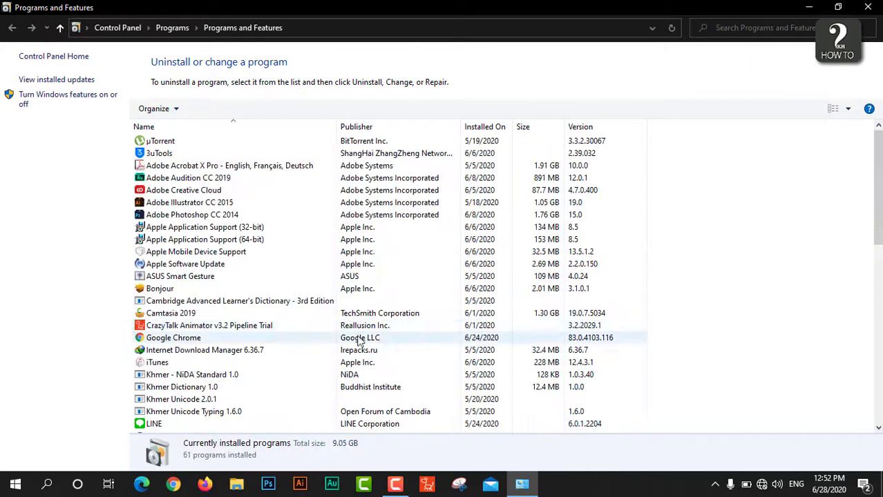
{"action": "scroll", "coordinate": [242, 363], "scroll_direction": "down", "scroll_amount": 6}
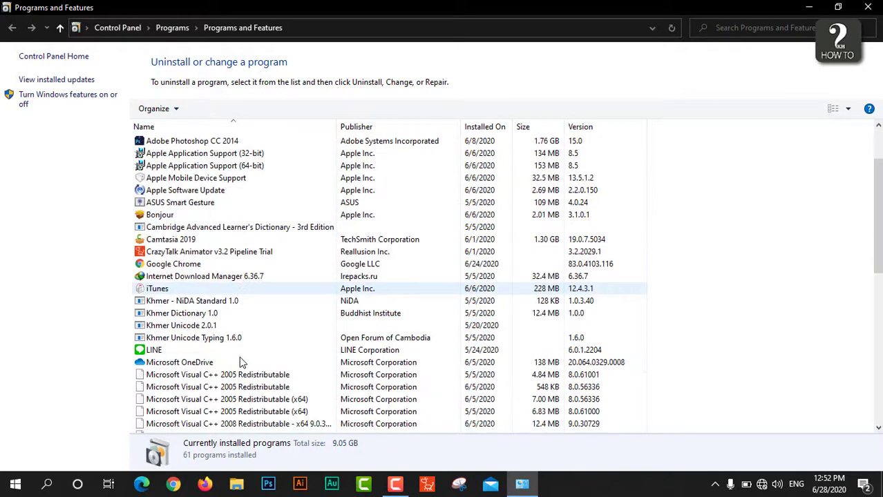
{"action": "scroll", "coordinate": [242, 362], "scroll_direction": "up", "scroll_amount": 6}
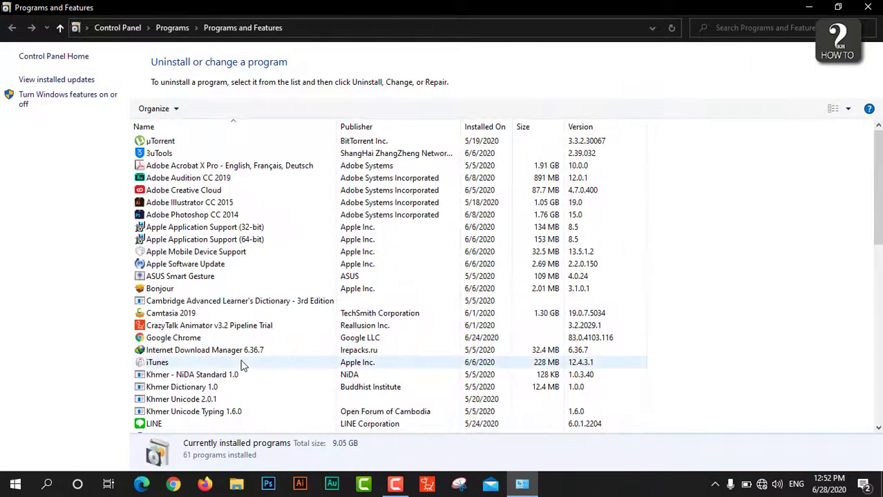